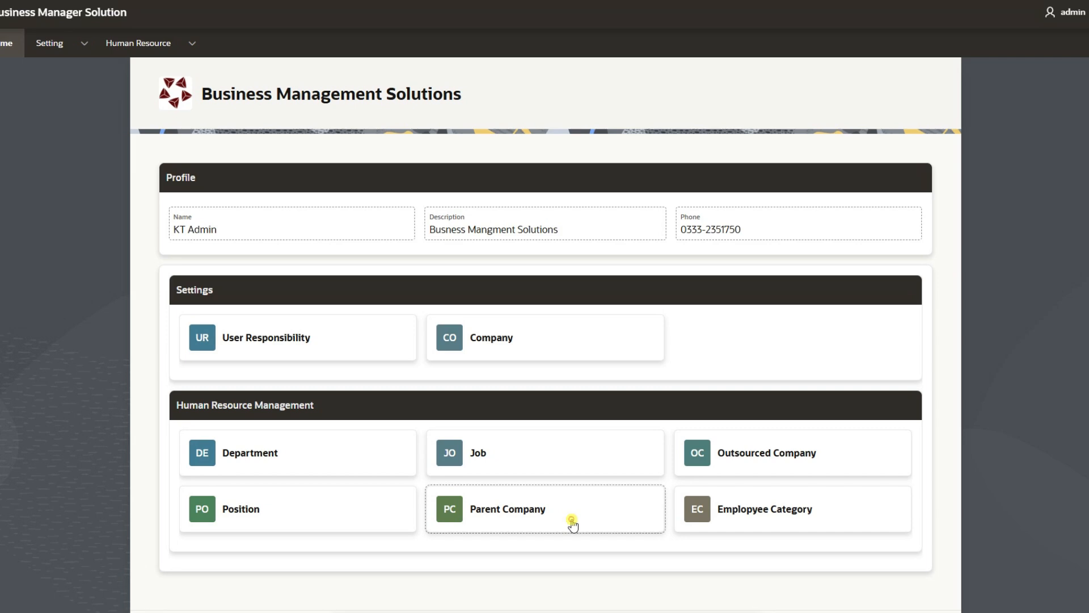
Start a new parent company with code SSS and name 'Salar Security'.
{"action": "left_click", "coordinate": [572, 524]}
{"action": "left_click", "coordinate": [914, 158]}
{"action": "left_click", "coordinate": [486, 150]}
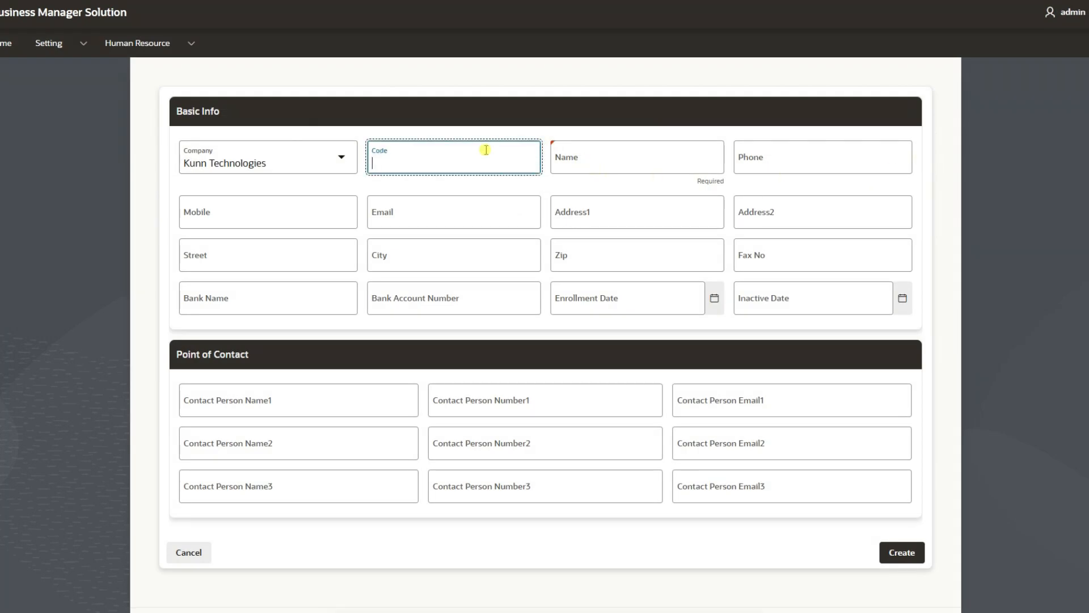
{"action": "type", "text": "SSS"}
{"action": "key", "text": "Tab"}
{"action": "type", "text": "Sai"}
{"action": "key", "text": "BackSpace"}
{"action": "key", "text": "BackSpace"}
{"action": "type", "text": "alar Sec"}
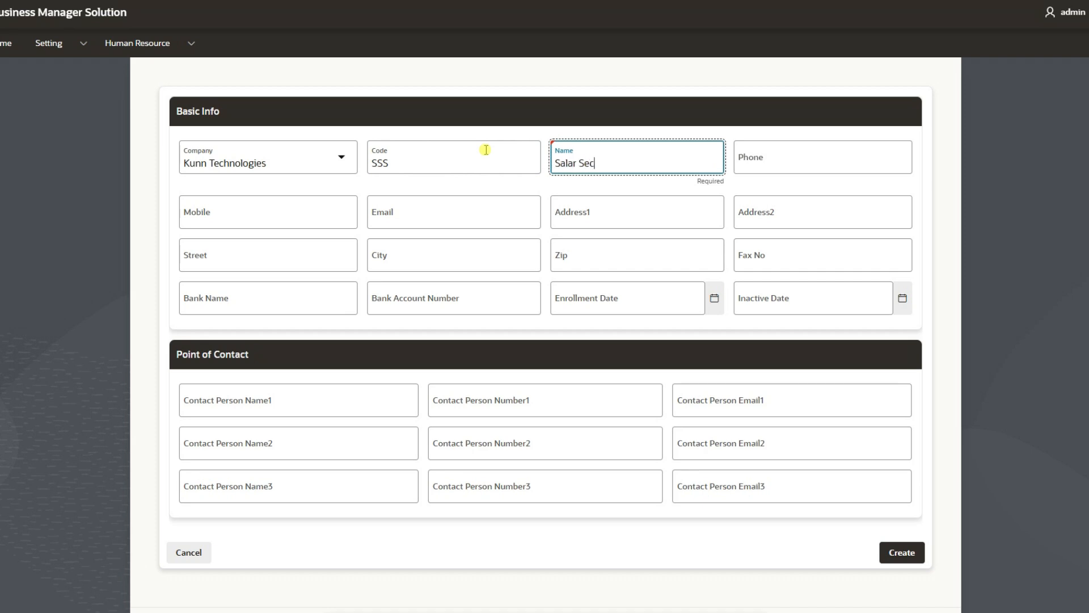
{"action": "type", "text": "urity"}
{"action": "key", "text": "Tab"}
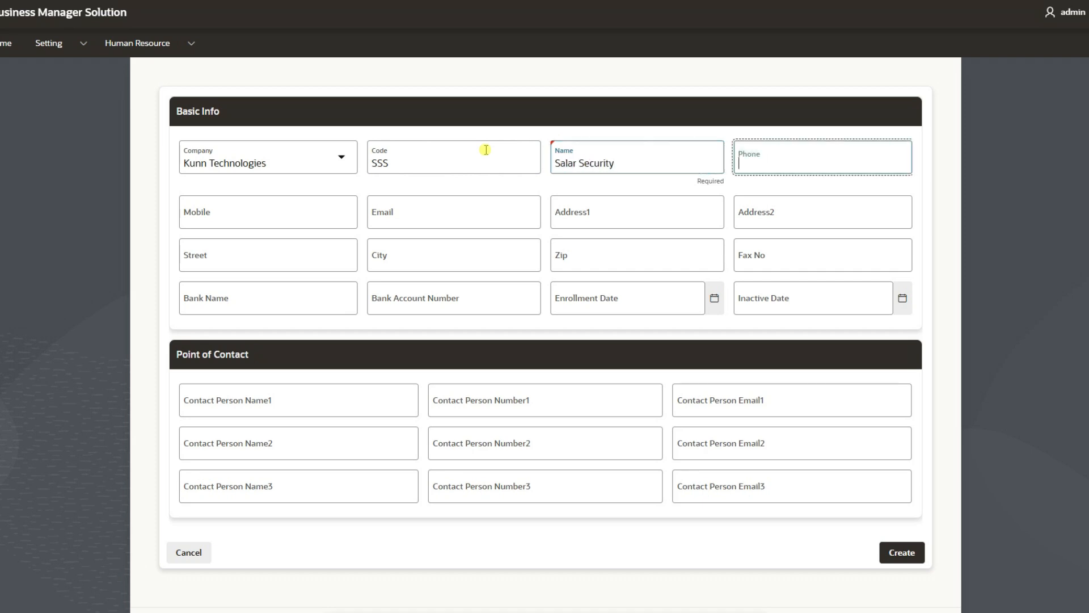
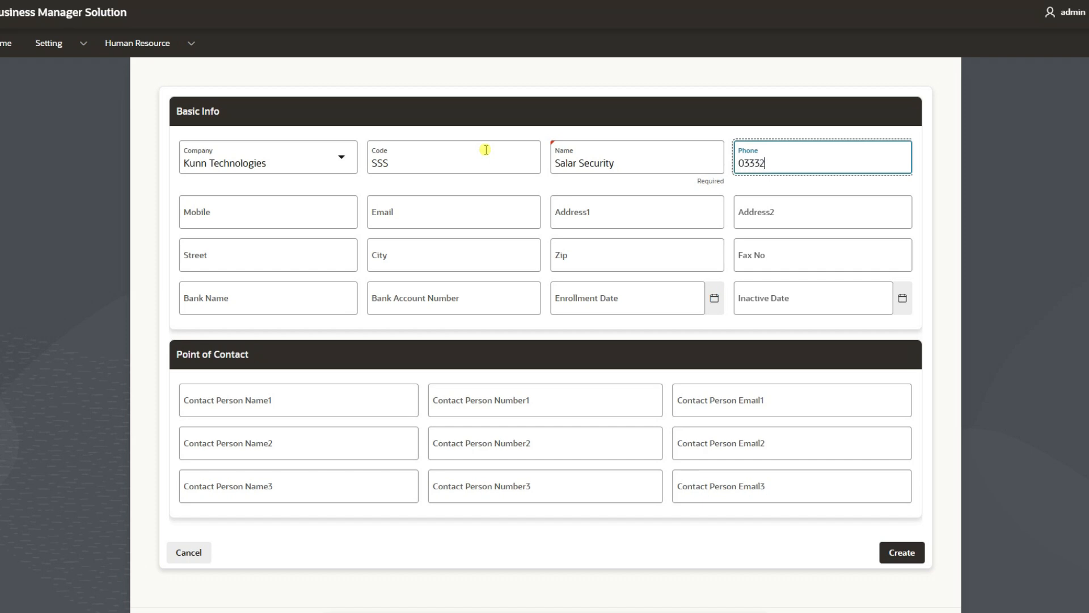
Enter the company's phone number and e-mail, with 'XYZ' as the first address line.
{"action": "key", "text": "Tab"}
{"action": "key", "text": "Tab"}
{"action": "key", "text": "Tab"}
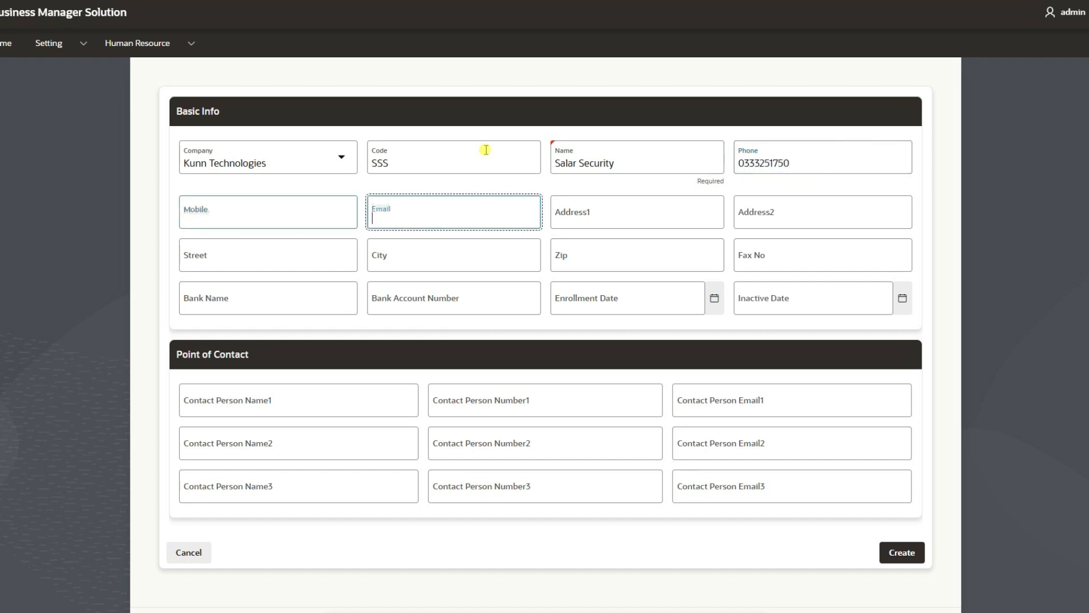
{"action": "key", "text": "shift+Tab"}
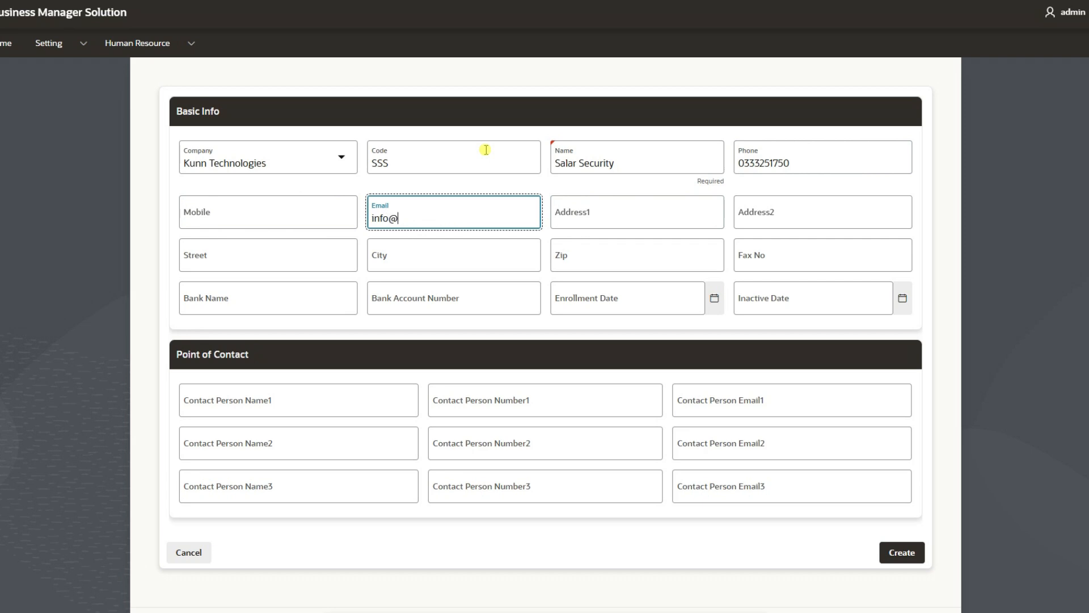
{"action": "key", "text": "Tab"}
{"action": "key", "text": "Tab"}
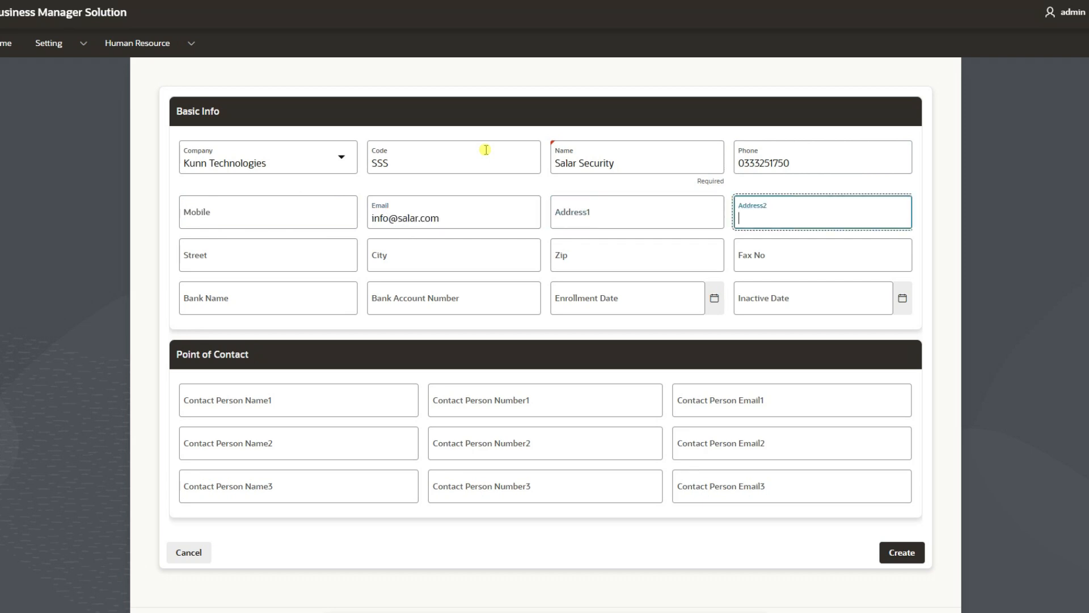
{"action": "key", "text": "shift+Tab"}
{"action": "type", "text": "XYZ"}
{"action": "key", "text": "Tab"}
{"action": "key", "text": "Tab"}
{"action": "key", "text": "Tab"}
{"action": "key", "text": "Tab"}
{"action": "key", "text": "Tab"}
{"action": "key", "text": "Tab"}
{"action": "key", "text": "Tab"}
{"action": "key", "text": "Tab"}
{"action": "key", "text": "Tab"}
{"action": "key", "text": "Tab"}
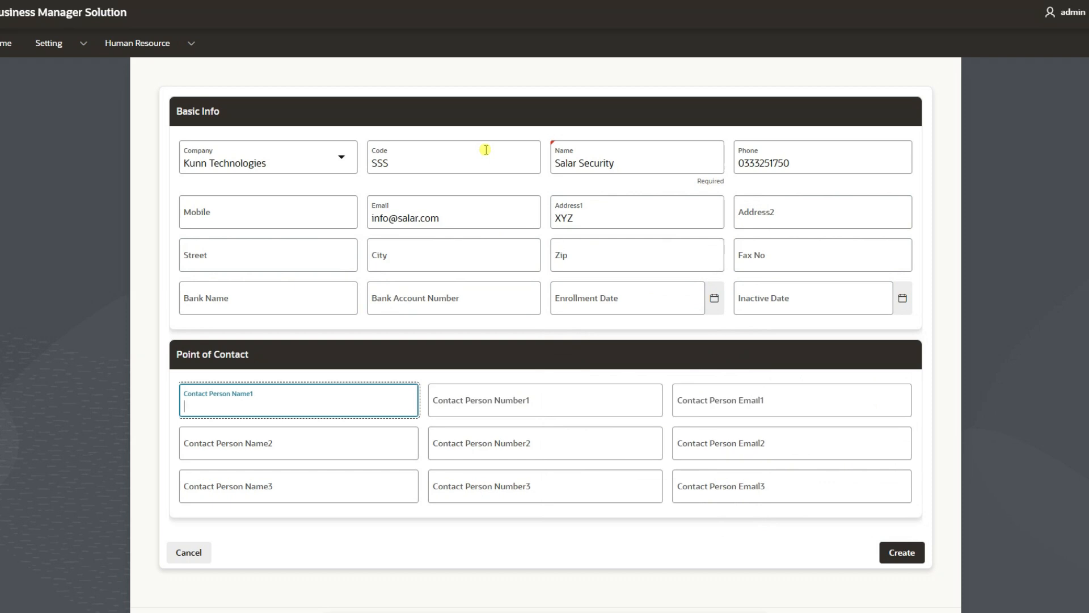
Fill in Contact Person 1's name, phone number and e-mail address.
{"action": "type", "text": "arslan"}
{"action": "key", "text": "Tab"}
{"action": "key", "text": "Tab"}
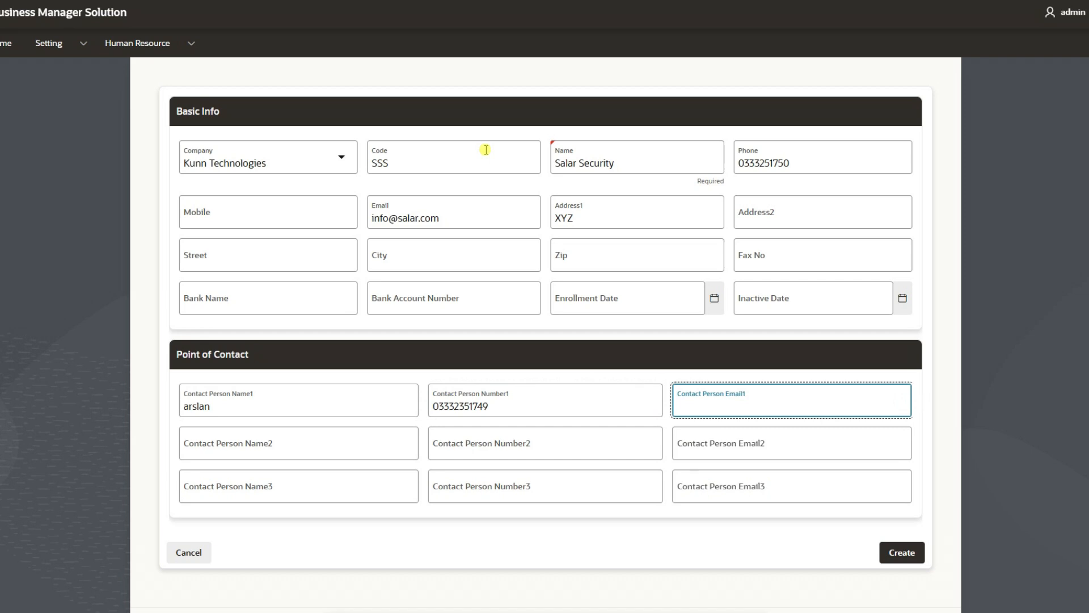
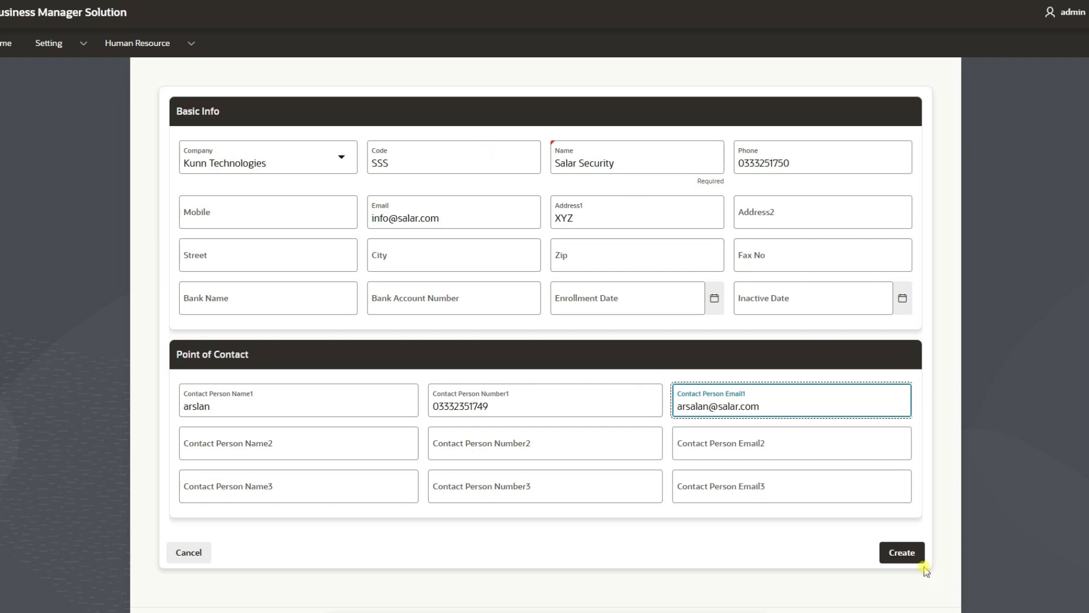
Save the Salar Security parent company record and go back to the Home dashboard.
{"action": "left_click", "coordinate": [910, 552]}
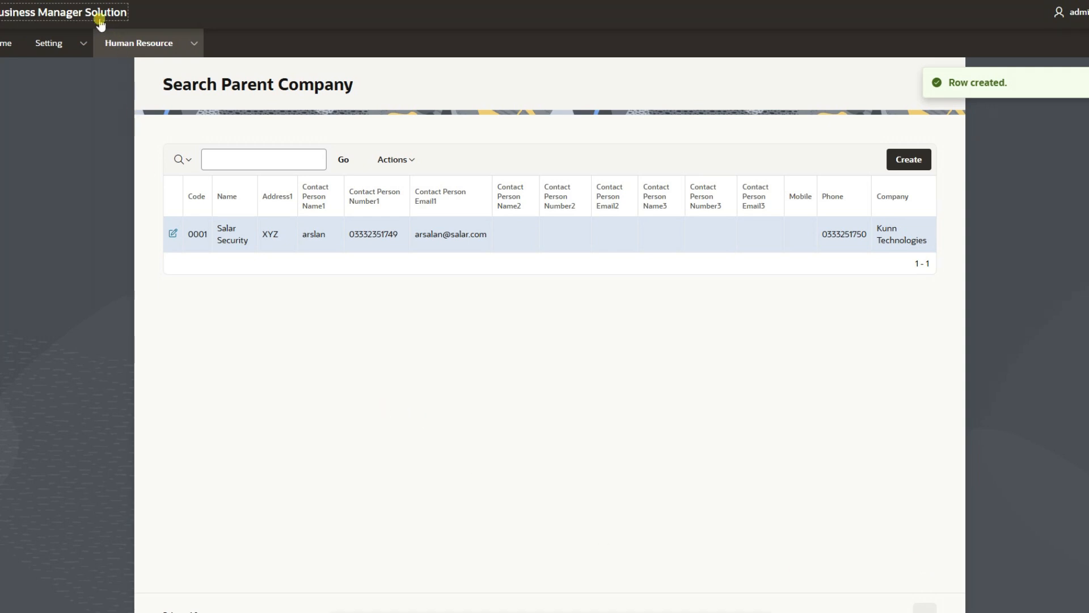
{"action": "left_click", "coordinate": [66, 14]}
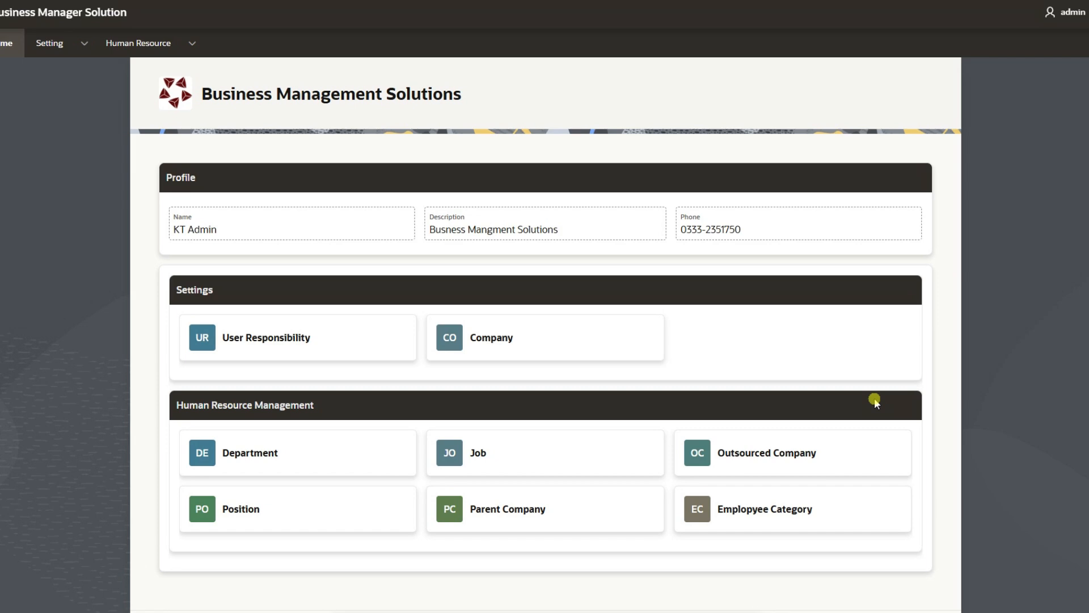
Start a new outsourced company with code Mil, name 'Milaha' and its phone number.
{"action": "left_click", "coordinate": [805, 454]}
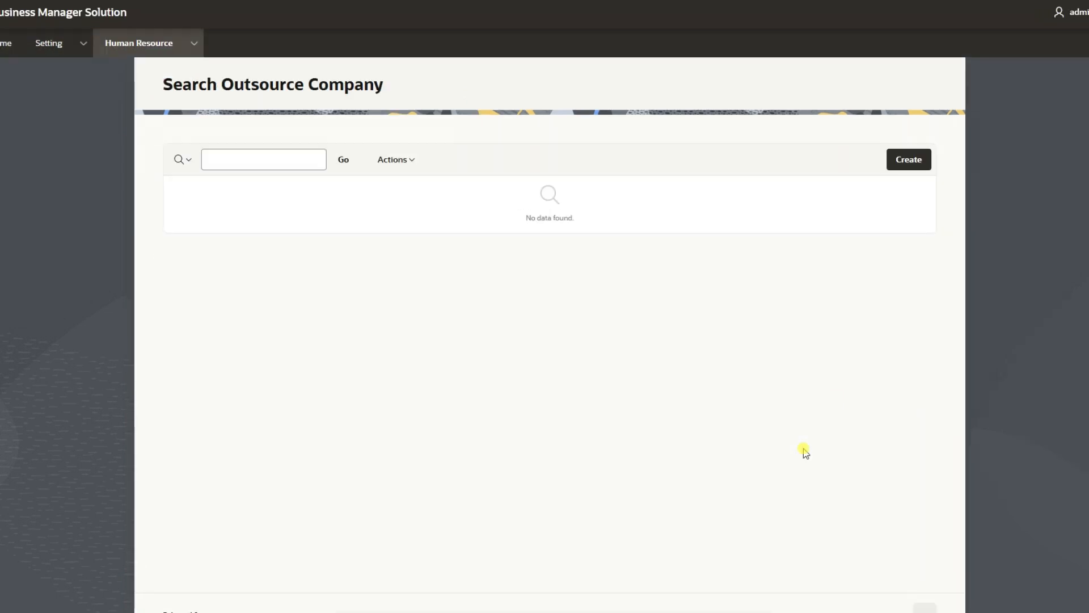
{"action": "left_click", "coordinate": [911, 159]}
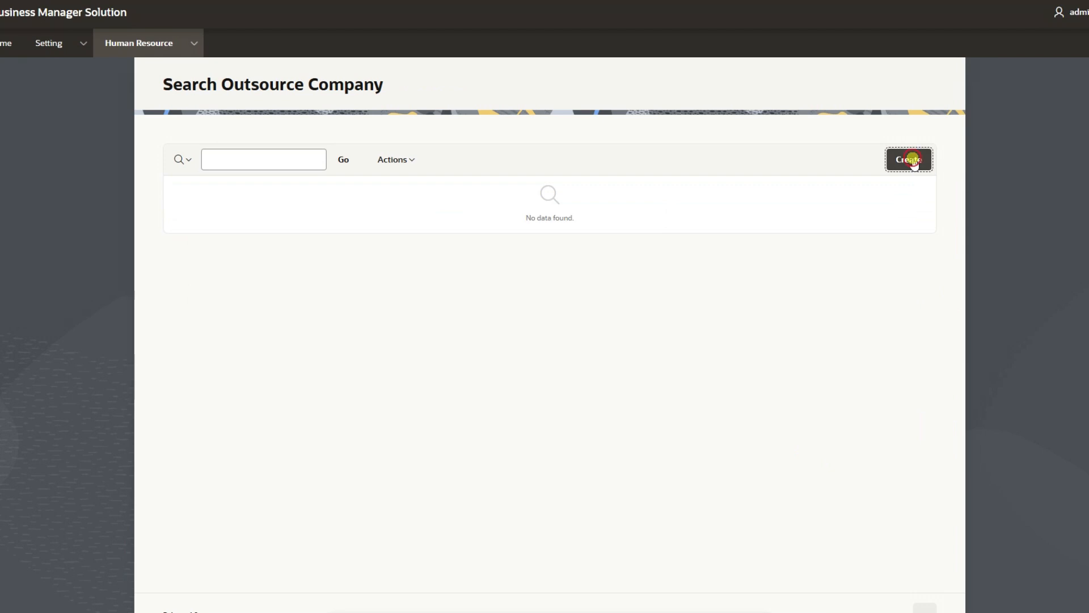
{"action": "left_click", "coordinate": [452, 235]}
{"action": "type", "text": "Mil"}
{"action": "key", "text": "Tab"}
{"action": "type", "text": "Milahah"}
{"action": "key", "text": "Tab"}
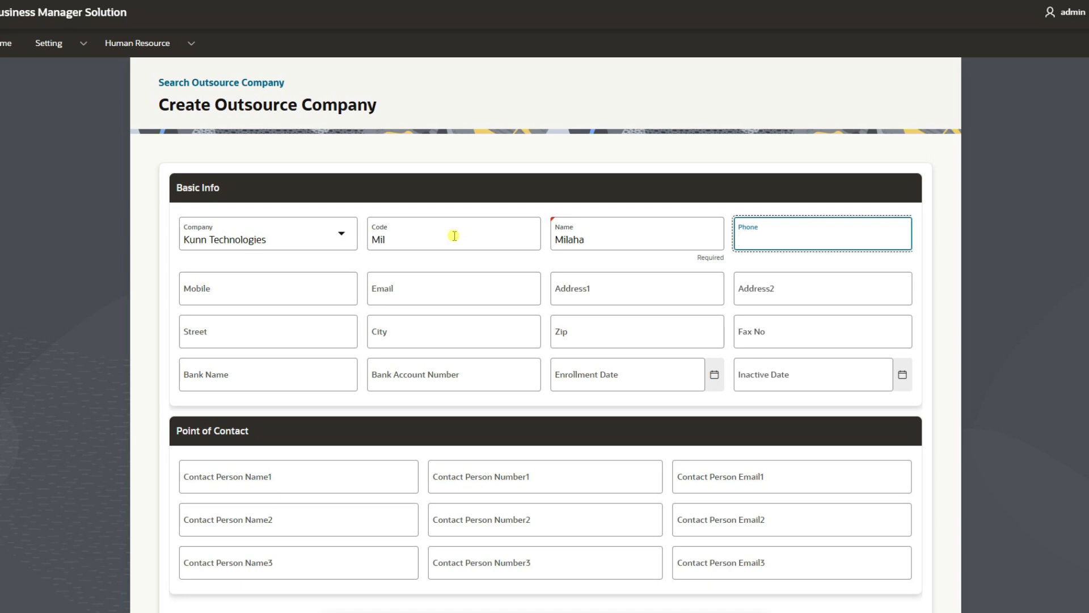
{"action": "key", "text": "Tab"}
{"action": "key", "text": "Tab"}
{"action": "key", "text": "Tab"}
{"action": "key", "text": "Tab"}
{"action": "key", "text": "Tab"}
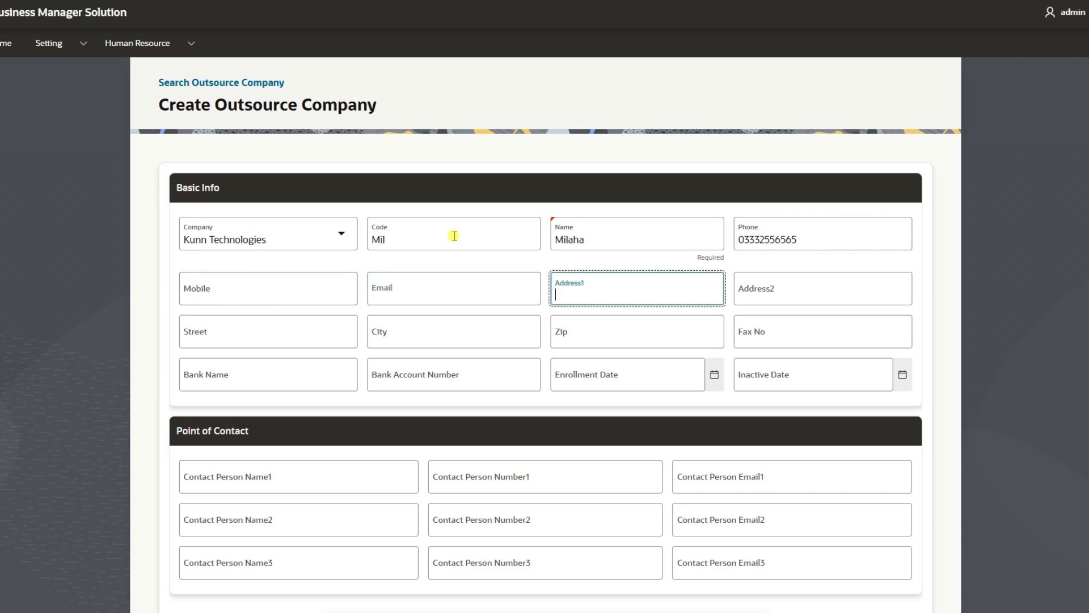
{"action": "key", "text": "Tab"}
{"action": "key", "text": "Tab"}
{"action": "key", "text": "Tab"}
{"action": "key", "text": "Tab"}
{"action": "key", "text": "Tab"}
{"action": "key", "text": "Tab"}
{"action": "key", "text": "Tab"}
{"action": "key", "text": "Tab"}
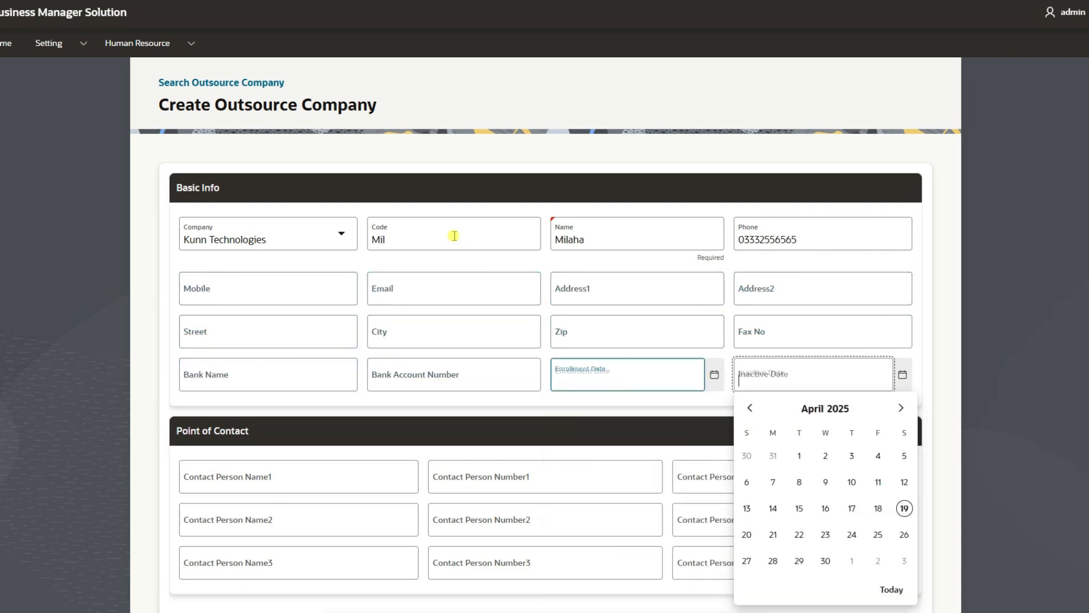
Fill in Contact Person 1's name, phone number and e-mail address.
{"action": "type", "text": "Mazher"}
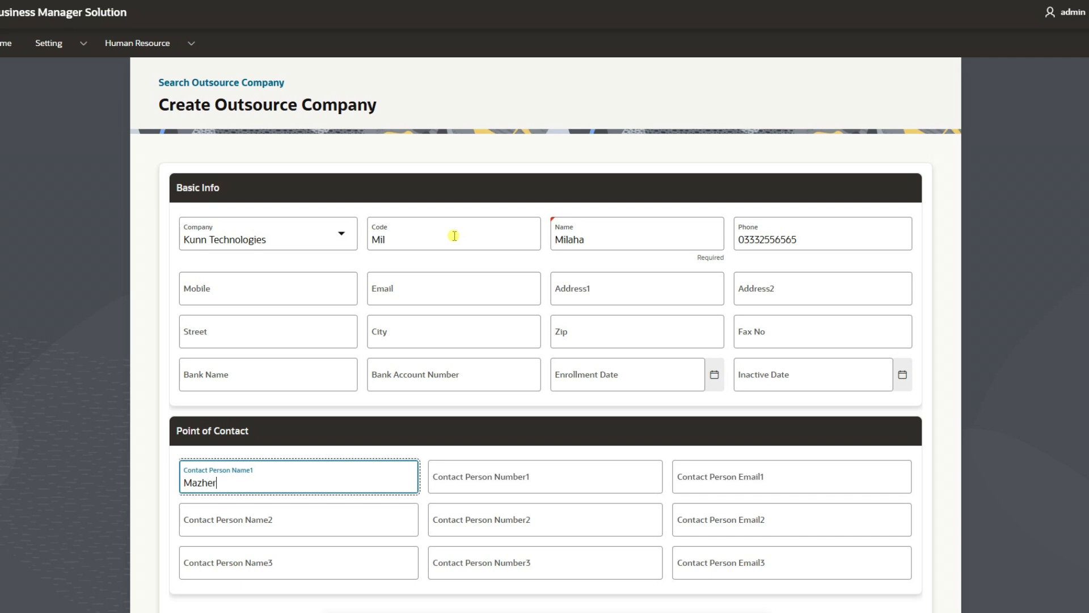
{"action": "key", "text": "Tab"}
{"action": "type", "text": "m"}
{"action": "key", "text": "BackSpace"}
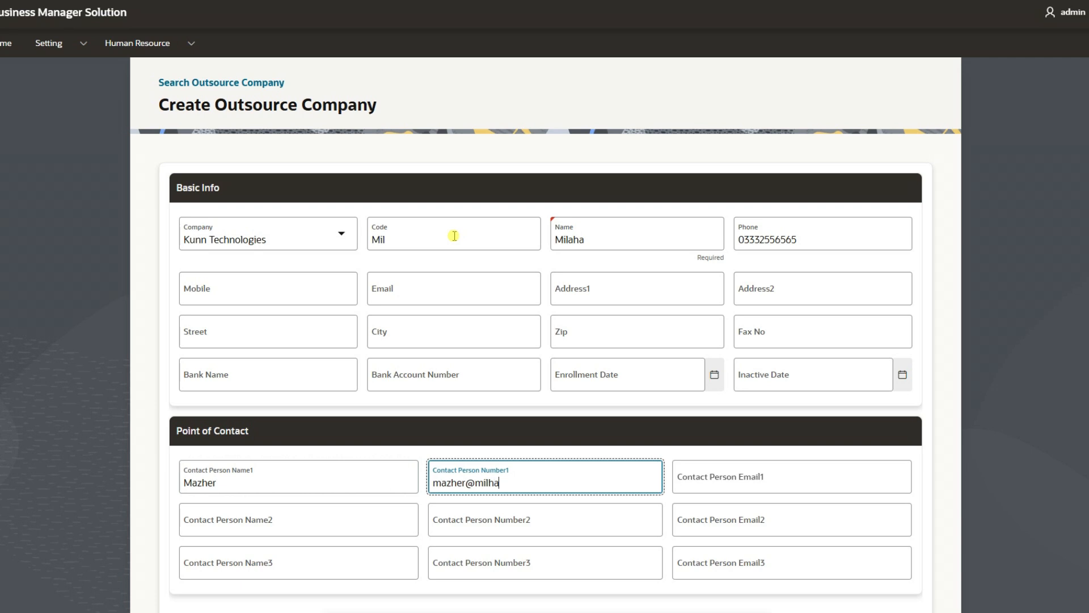
{"action": "key", "text": "Tab"}
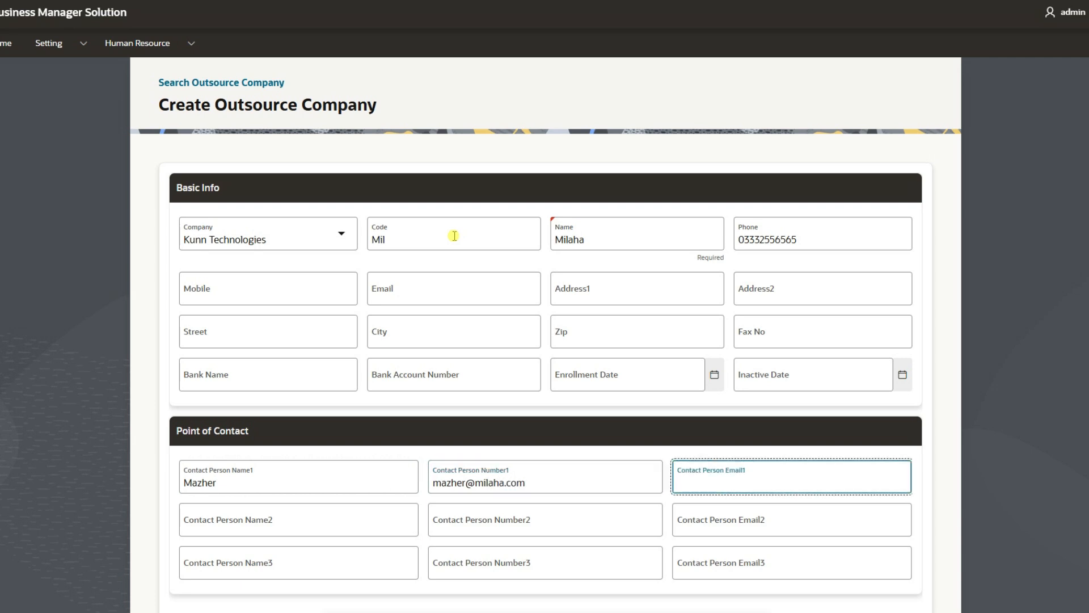
{"action": "key", "text": "shift+Tab"}
{"action": "key", "text": "Tab"}
{"action": "key", "text": "ctrl+v"}
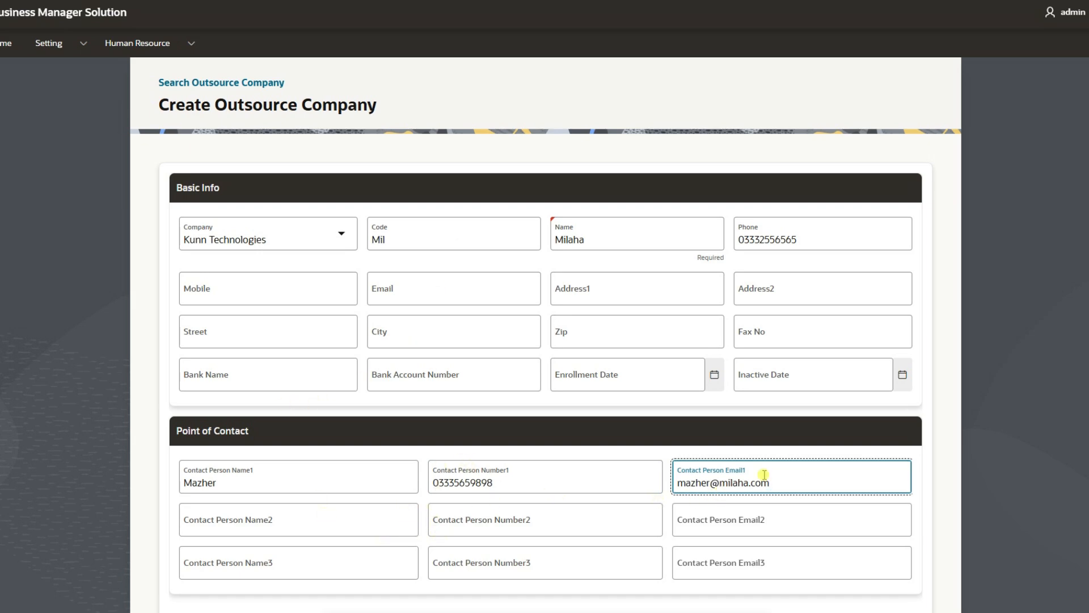
{"action": "scroll", "coordinate": [763, 476], "scroll_direction": "down", "scroll_amount": 2}
{"action": "scroll", "coordinate": [931, 462], "scroll_direction": "up", "scroll_amount": 1}
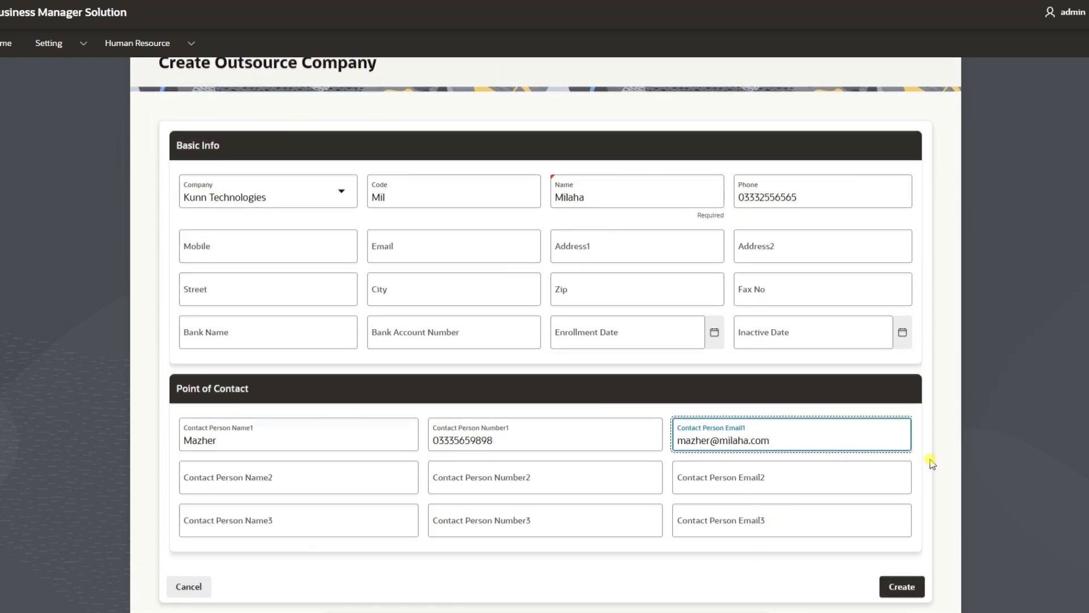
Save the Milaha outsource company and reopen the Parent Company list from Home.
{"action": "left_click", "coordinate": [903, 598]}
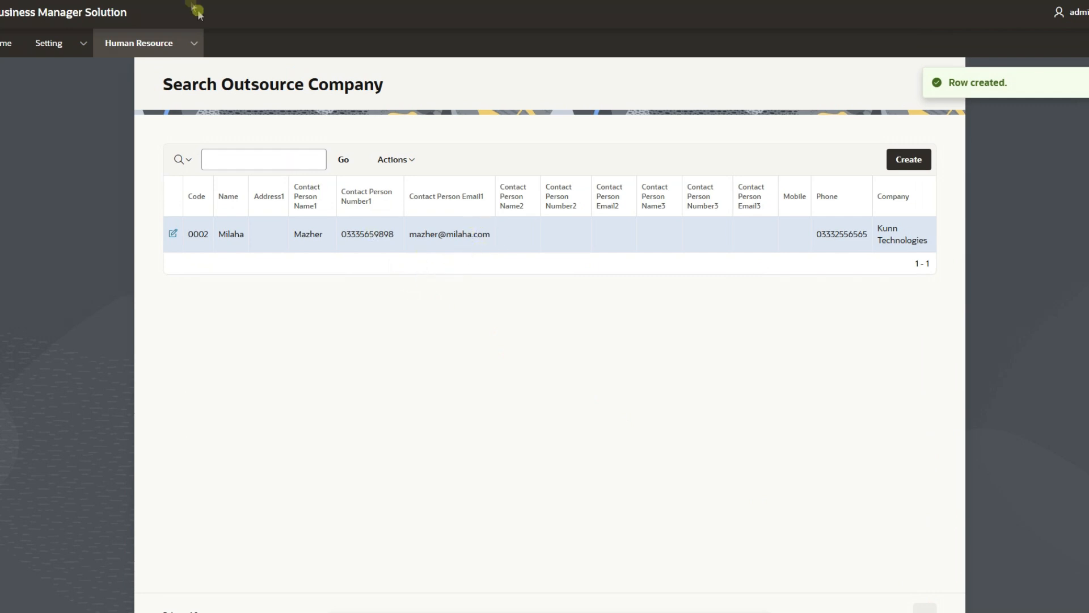
{"action": "left_click", "coordinate": [91, 12]}
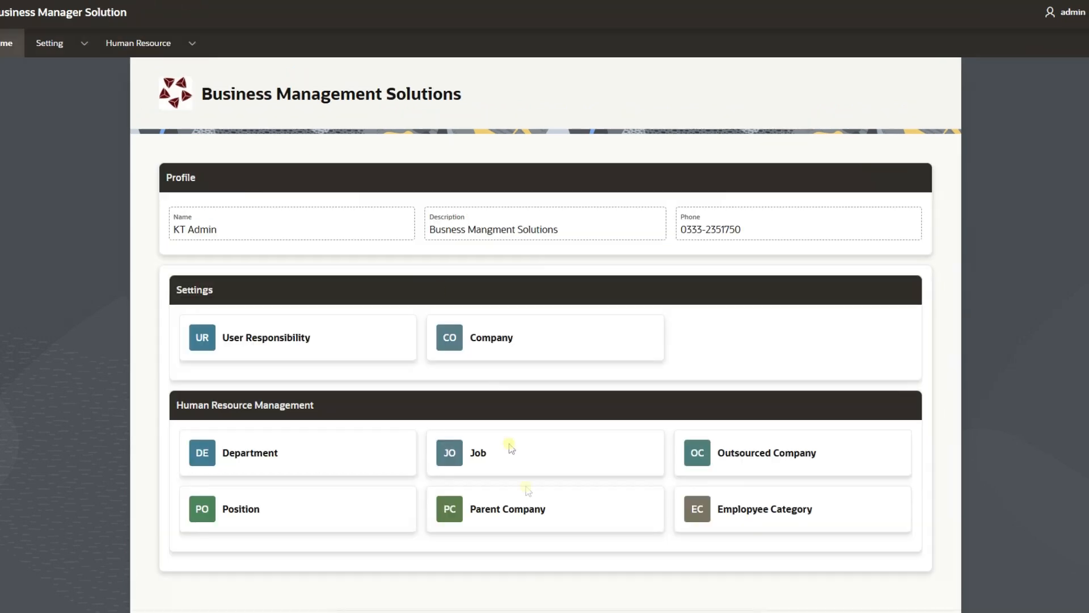
{"action": "left_click", "coordinate": [533, 517]}
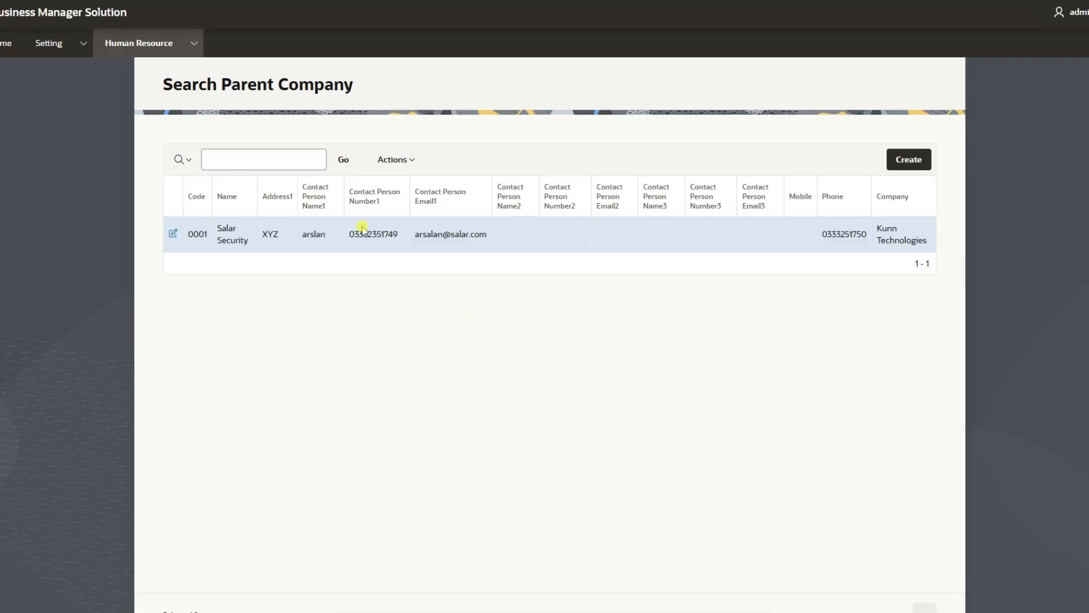